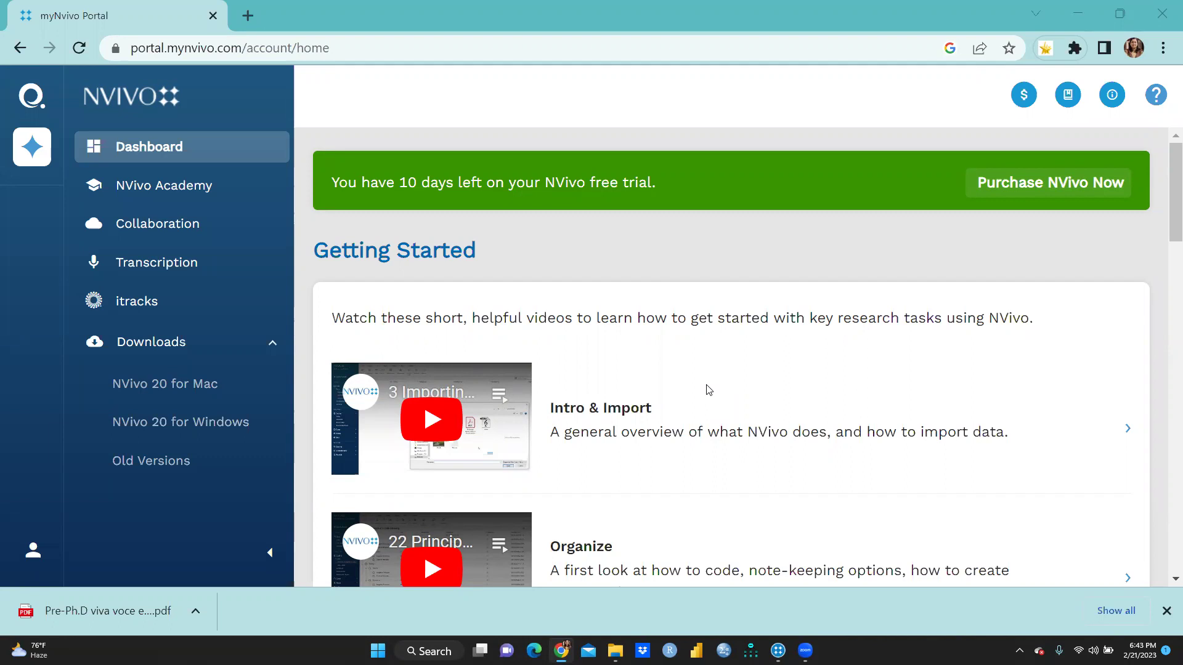
# In a new Chrome tab, clear the mistyped address and search Google for 'nvivo download'.
pyautogui.click(248, 15)
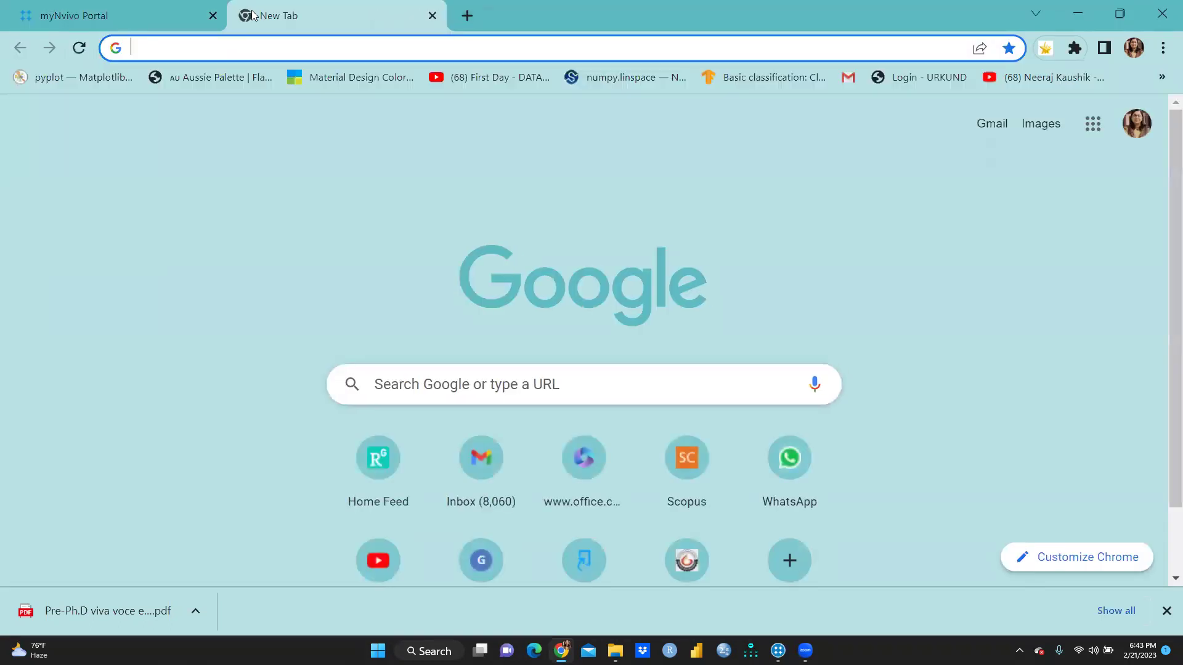
pyautogui.write('ni')
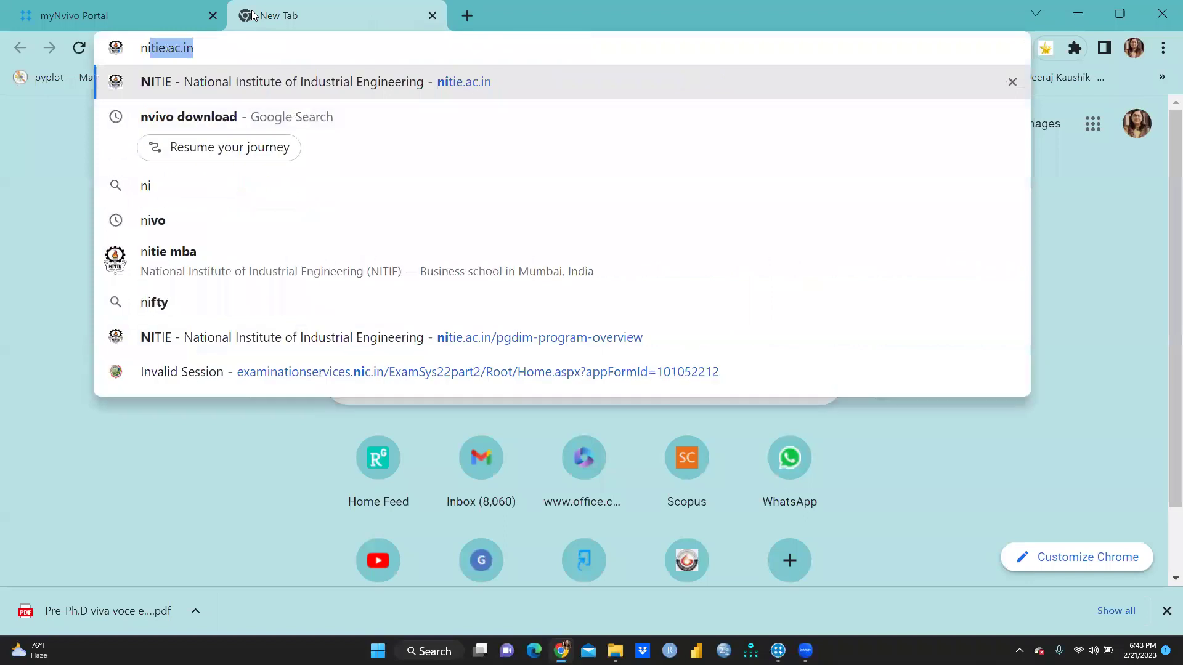
pyautogui.press('BackSpace')
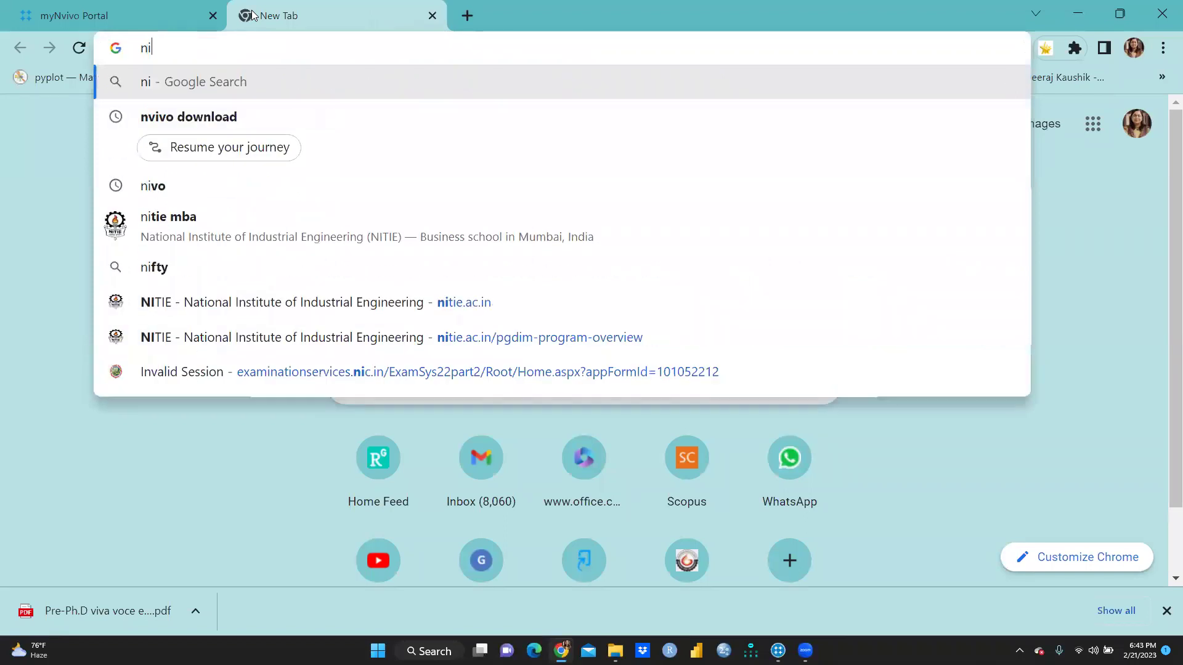
pyautogui.press('BackSpace')
pyautogui.press('BackSpace')
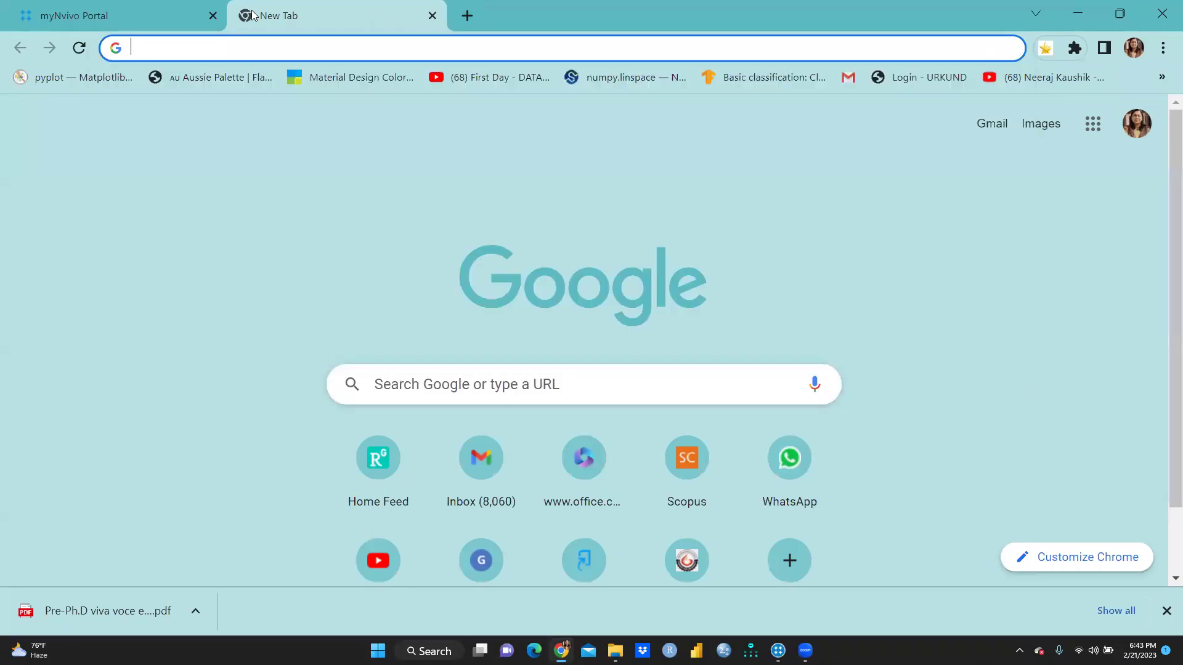
pyautogui.write('Nviv')
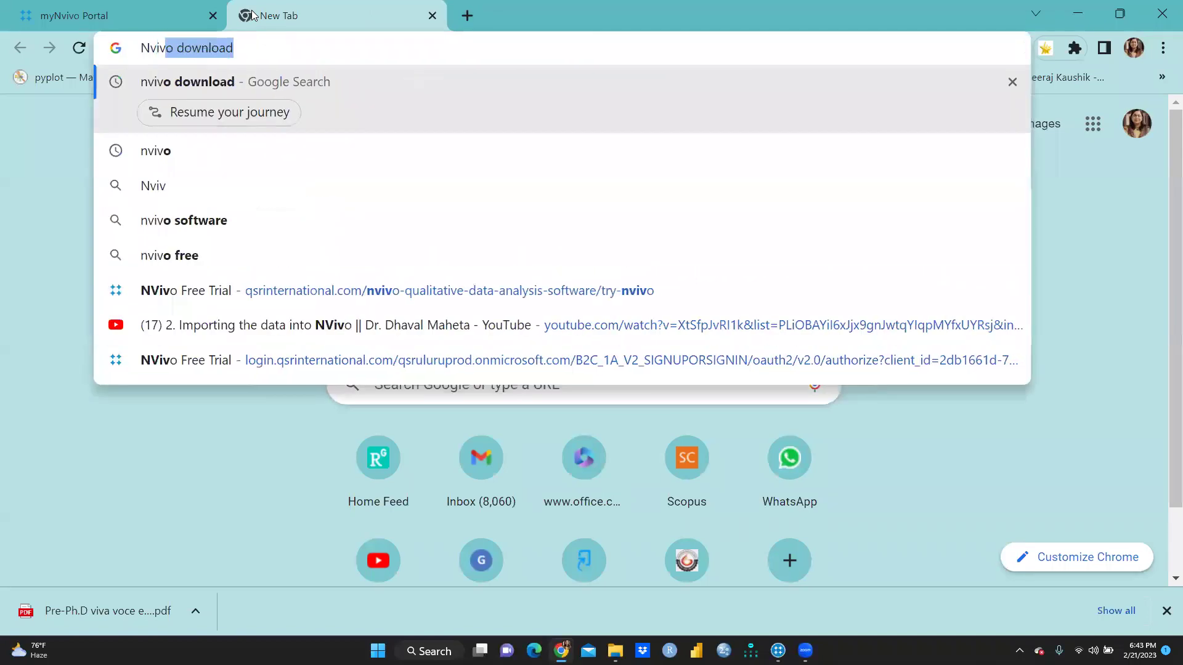
pyautogui.write('o')
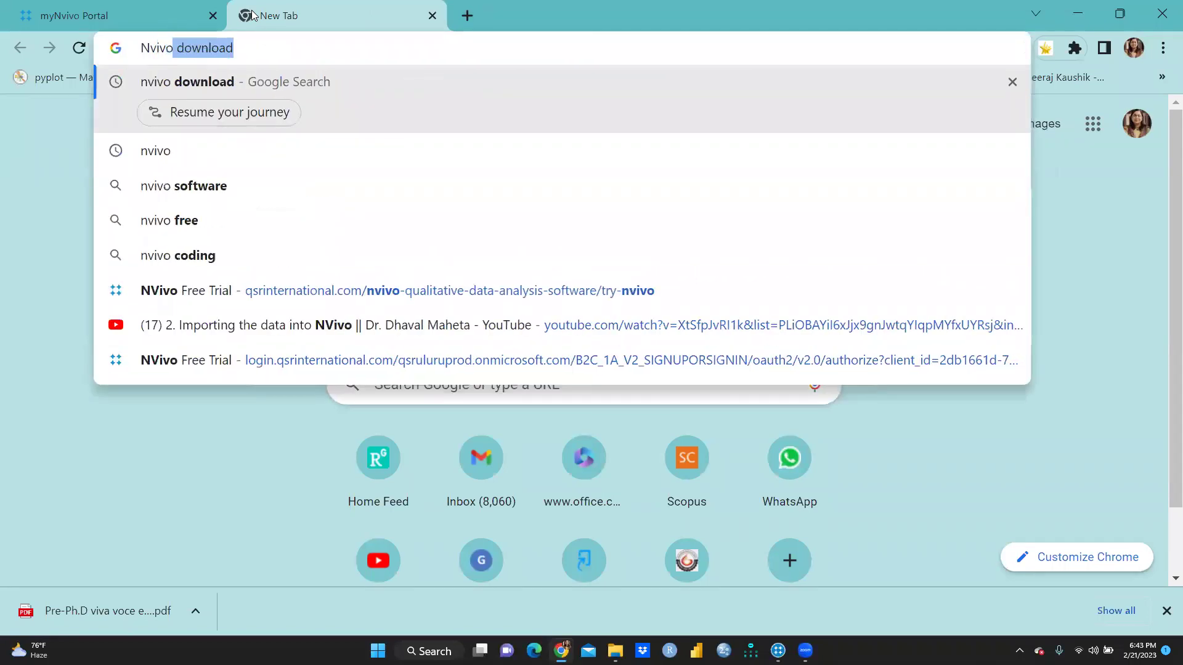
pyautogui.press('Return')
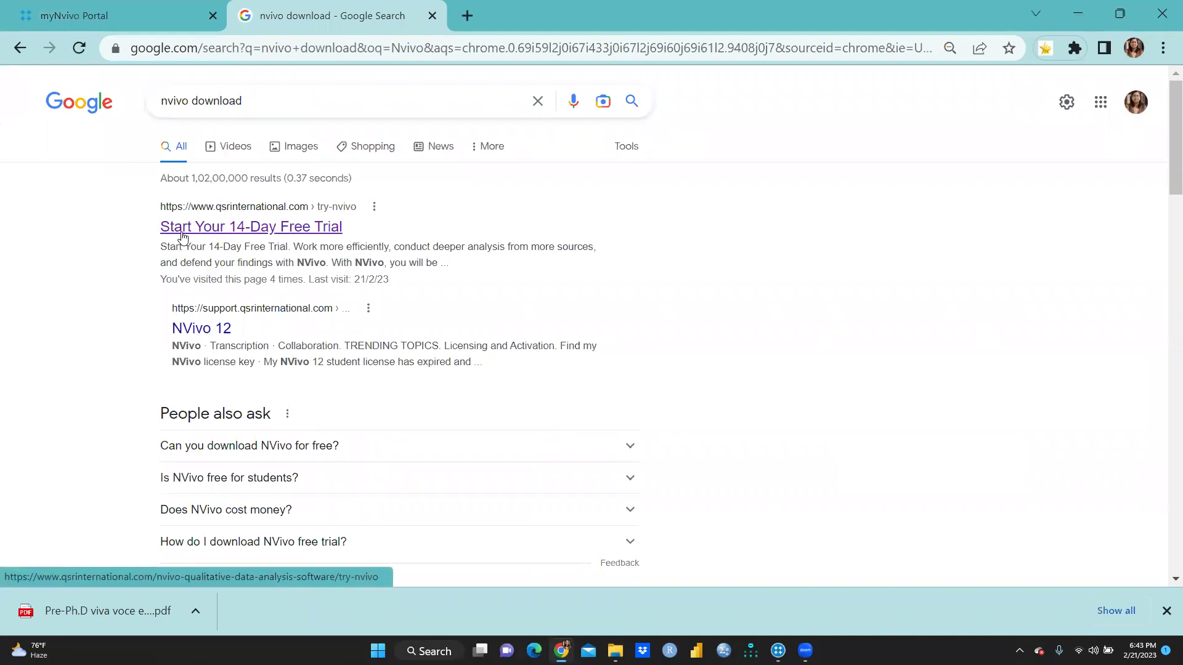
# Follow the 'Start Your 14-Day Free Trial' result to the myNVivo dashboard.
pyautogui.click(301, 236)
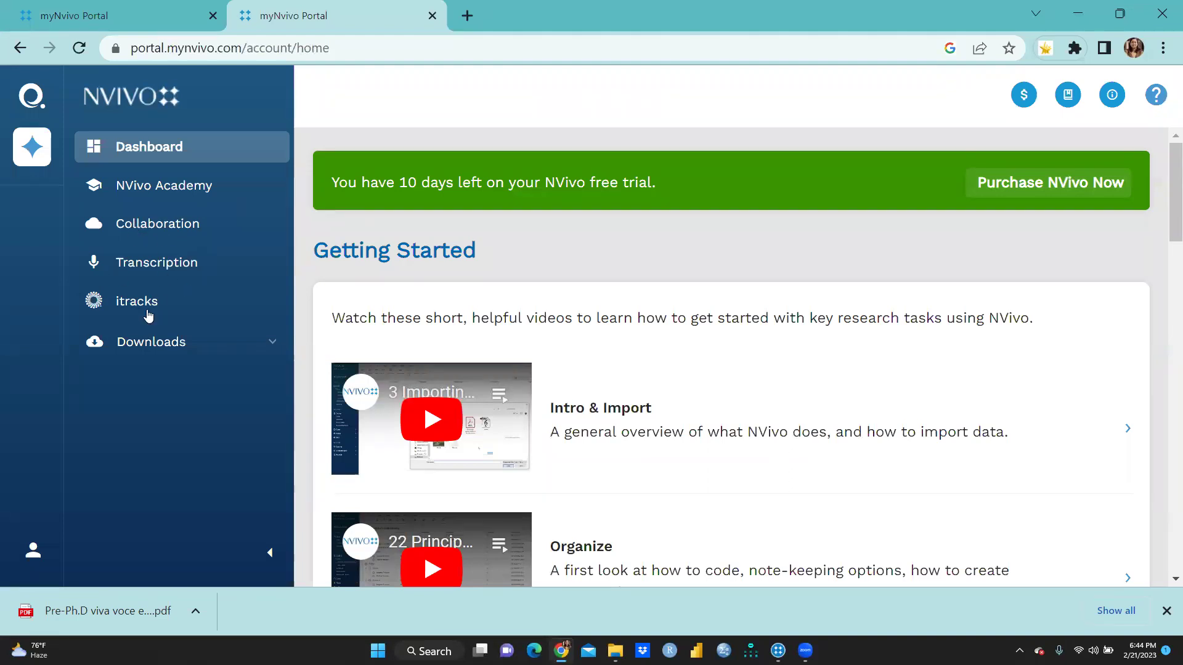
# Expand Downloads in the sidebar and open the Old Versions downloads page.
pyautogui.click(266, 344)
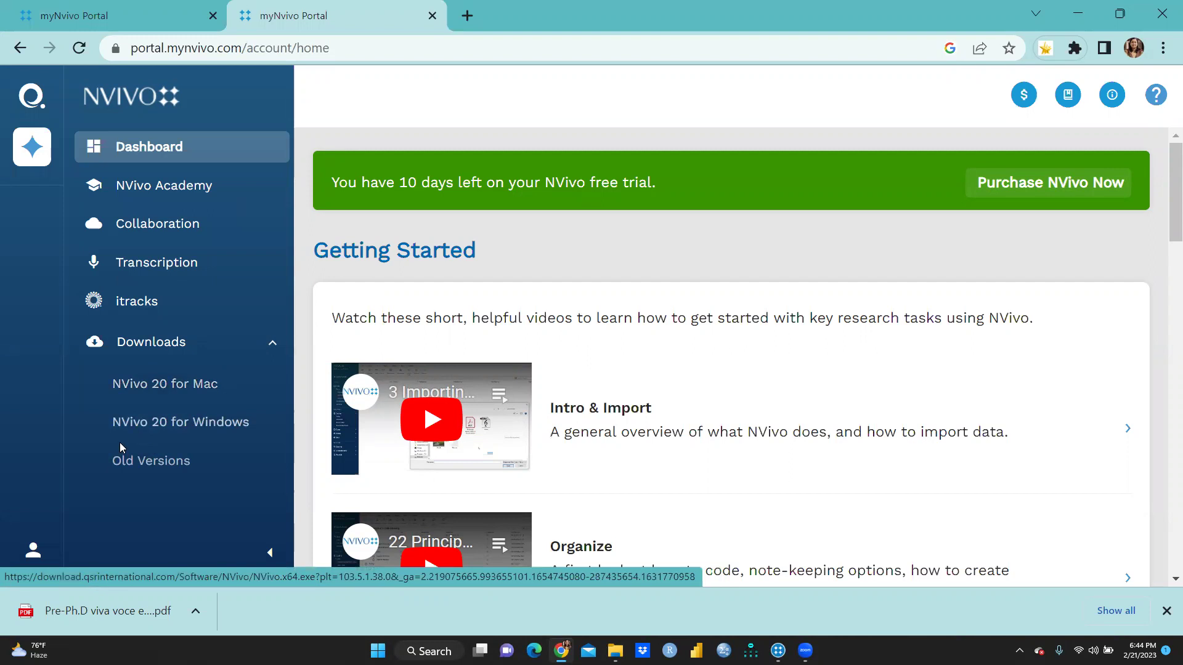
pyautogui.click(160, 462)
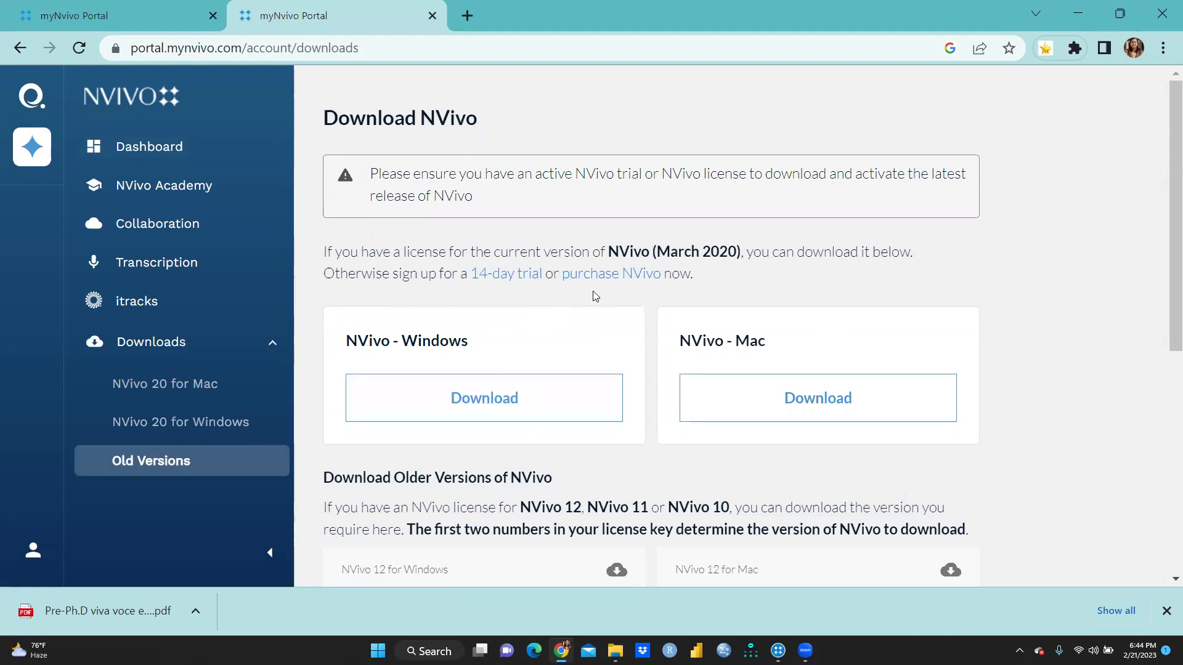
pyautogui.scroll(-1, 416, 309)
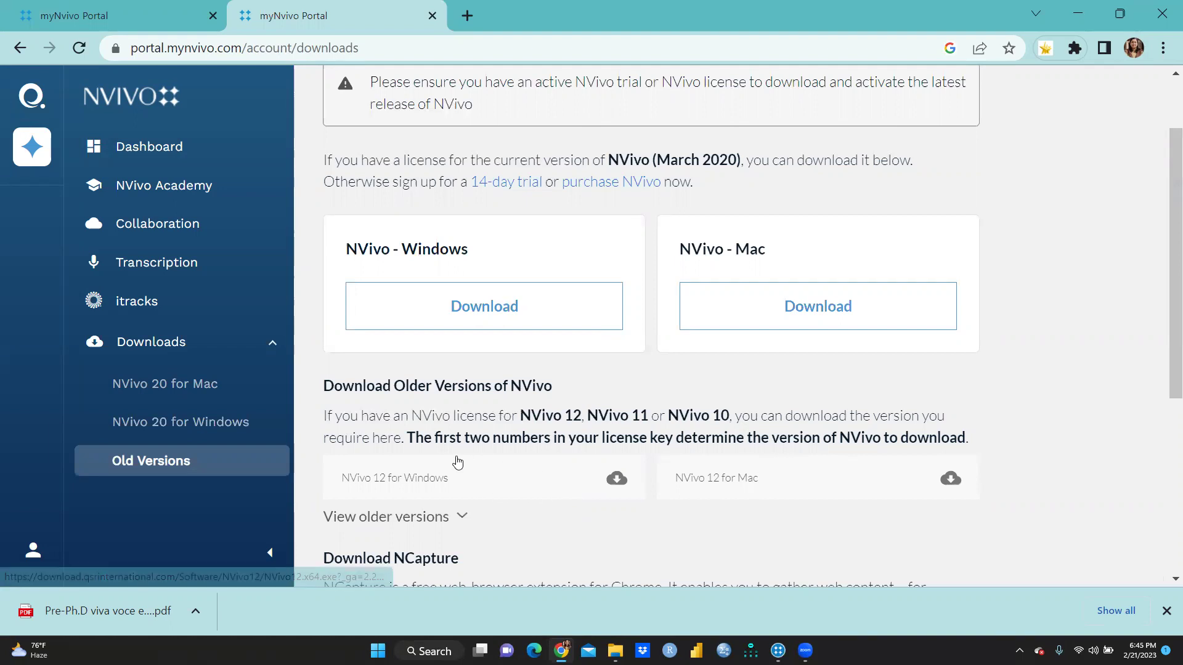
pyautogui.scroll(-1, 456, 442)
pyautogui.scroll(-1, 455, 443)
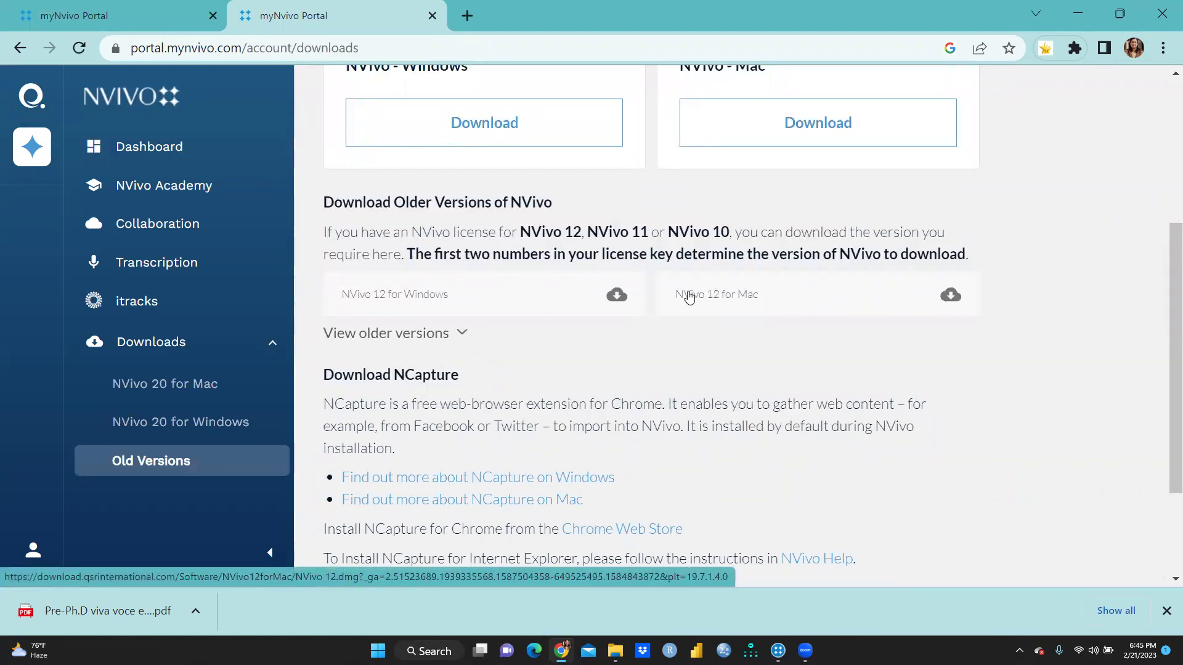
pyautogui.scroll(2, 689, 297)
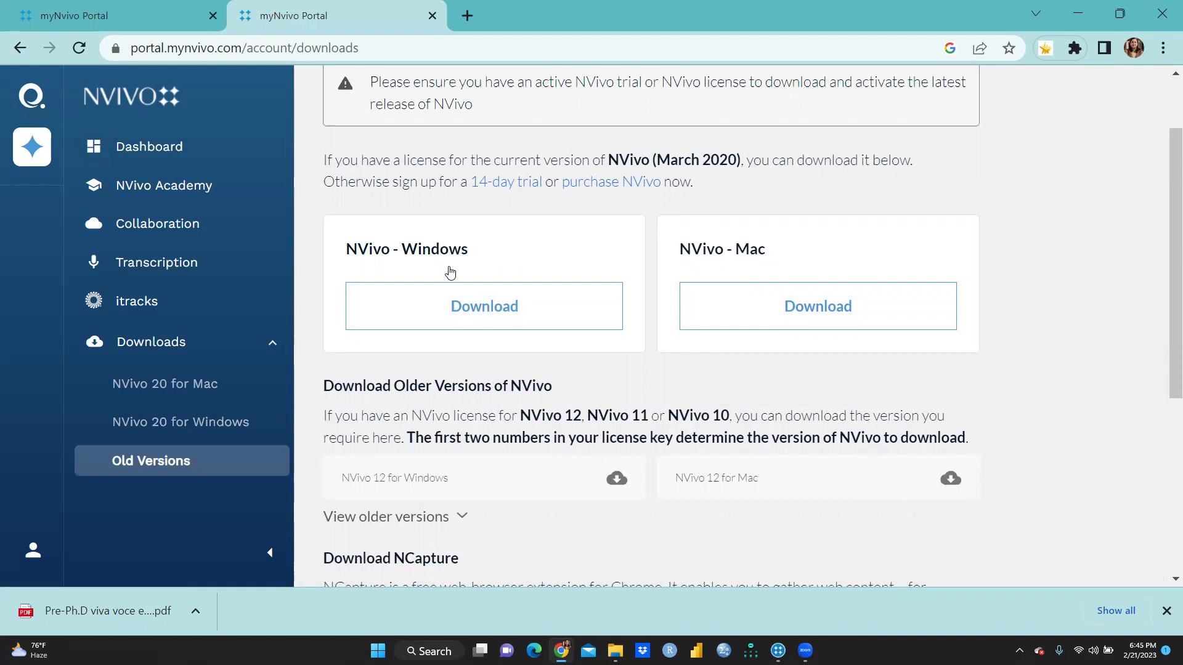
# Start the NVivo.x64.exe Windows installer download, reloading the failed download page.
pyautogui.click(488, 308)
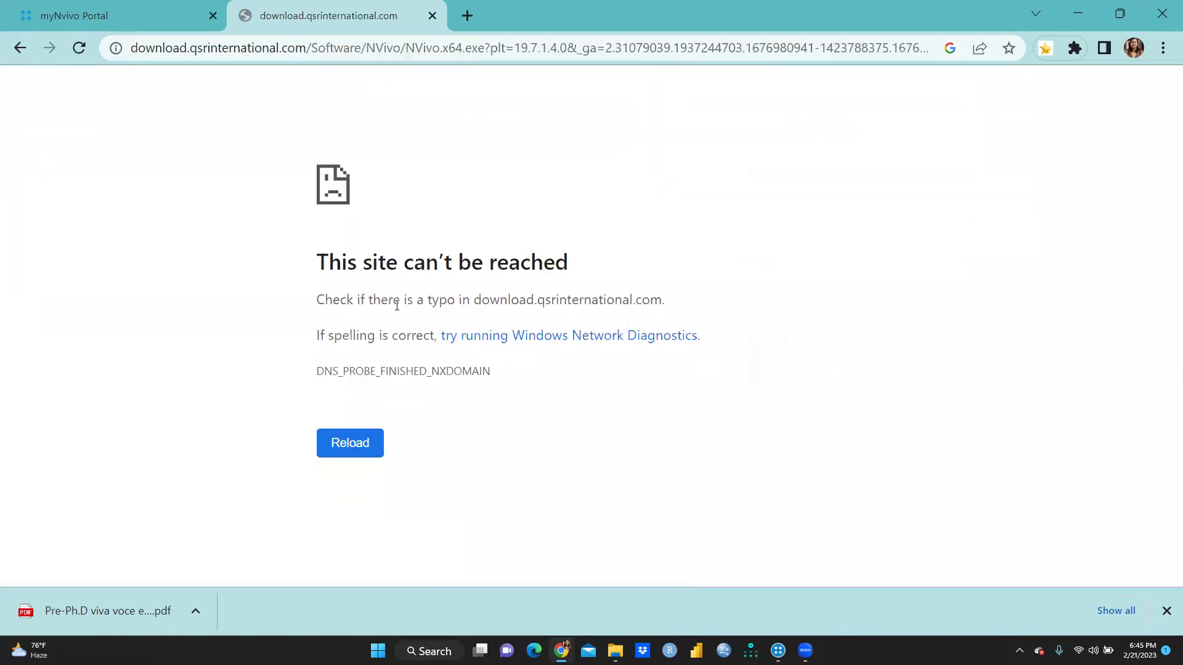
pyautogui.click(365, 454)
pyautogui.click(359, 453)
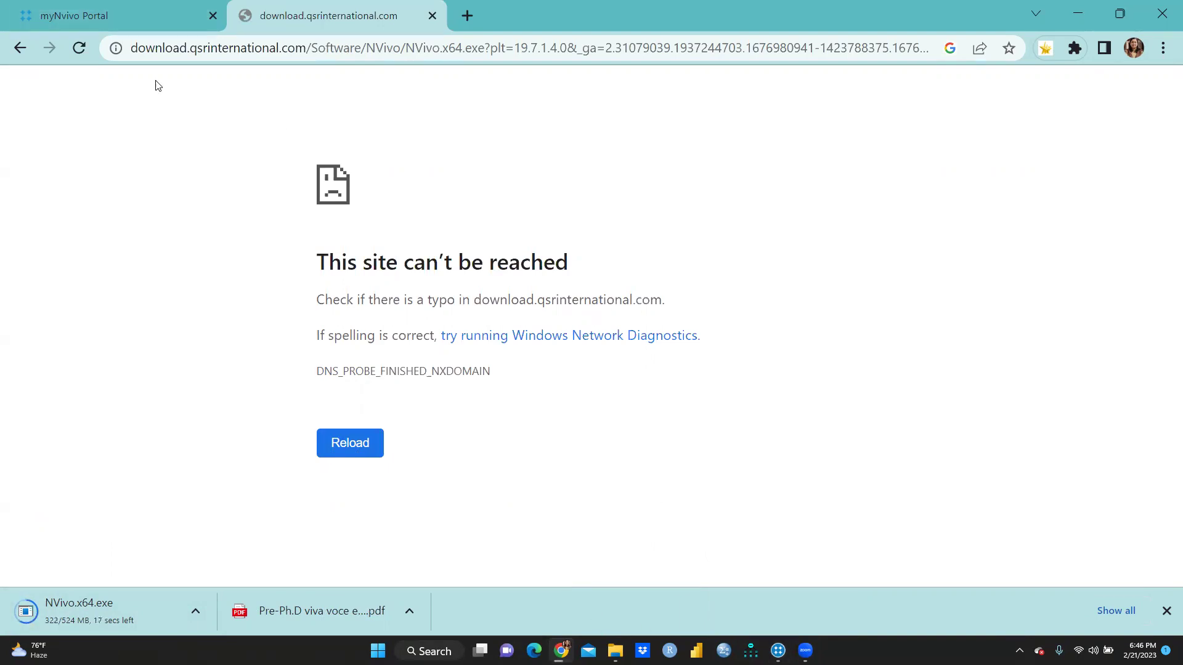
# Go back to the portal's downloads page and bring the NVivo desktop app forward.
pyautogui.click(115, 18)
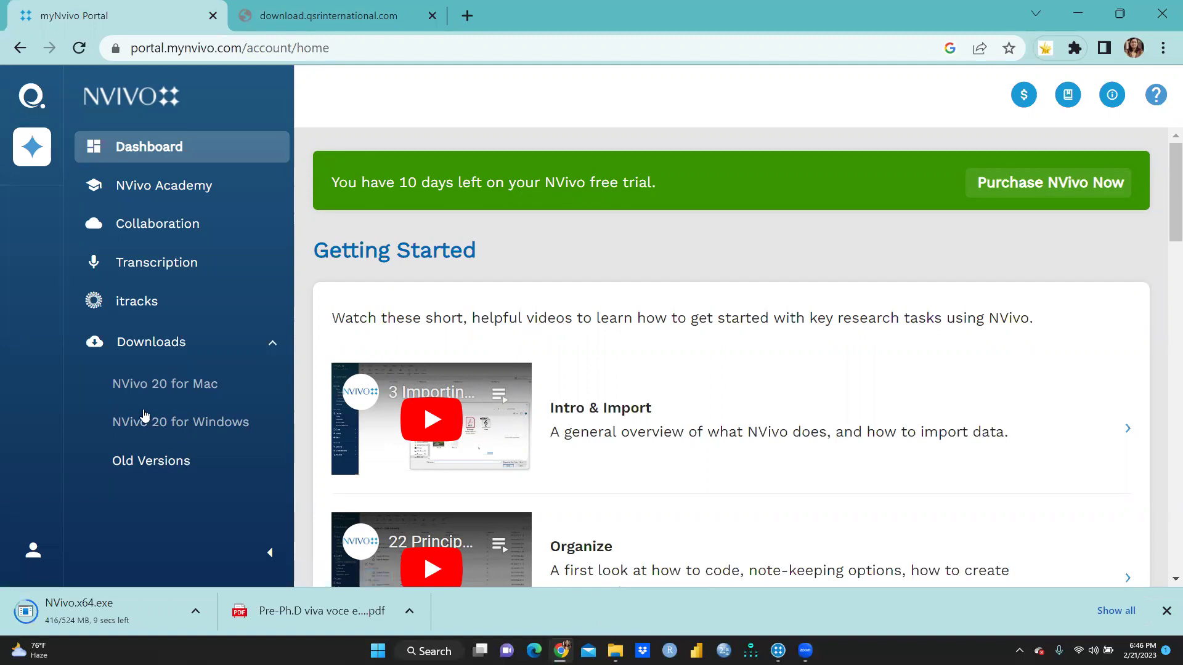
pyautogui.click(166, 448)
pyautogui.scroll(-1, 621, 370)
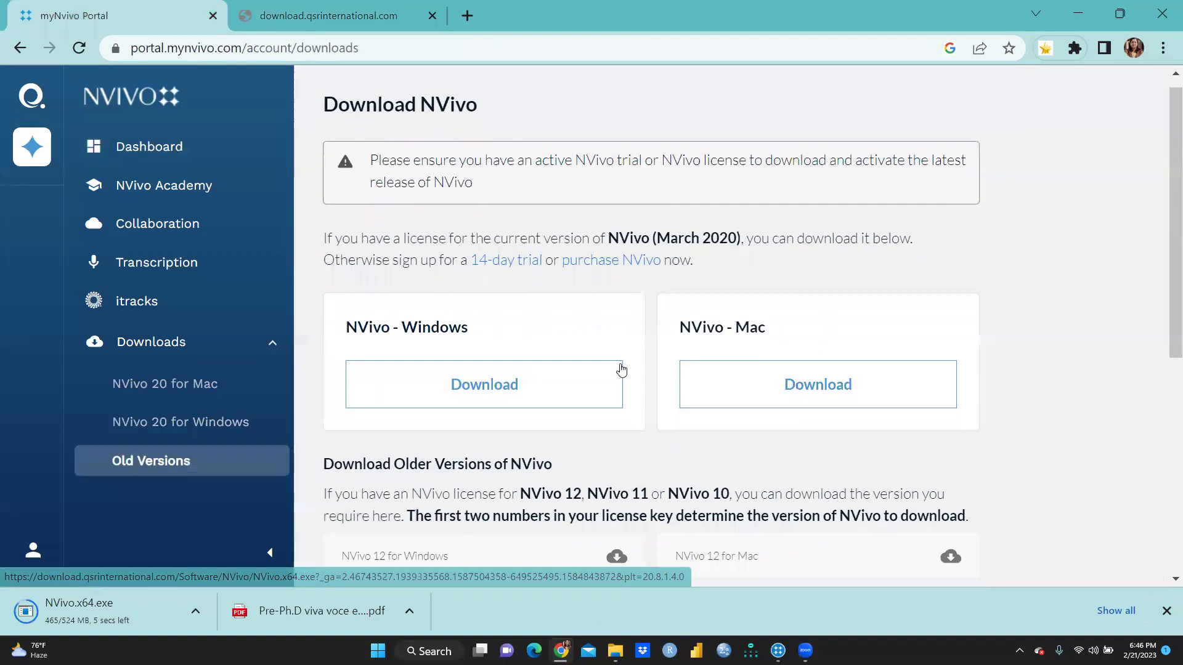
pyautogui.scroll(-3, 621, 370)
pyautogui.scroll(-2, 623, 407)
pyautogui.scroll(3, 625, 400)
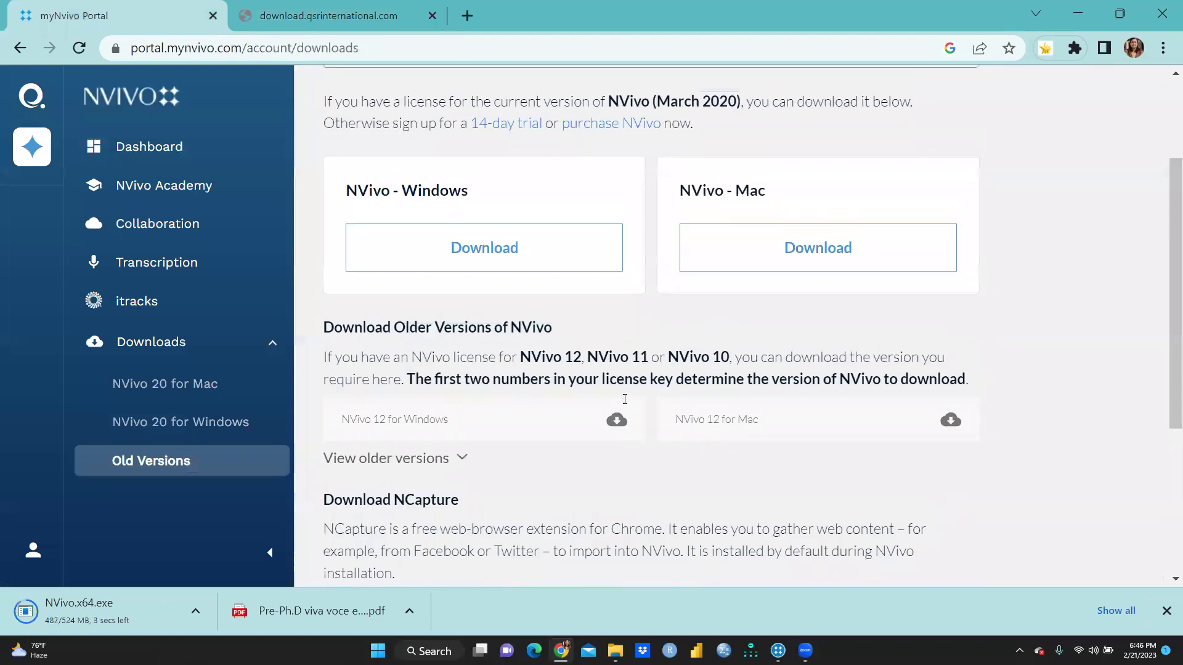
pyautogui.click(778, 651)
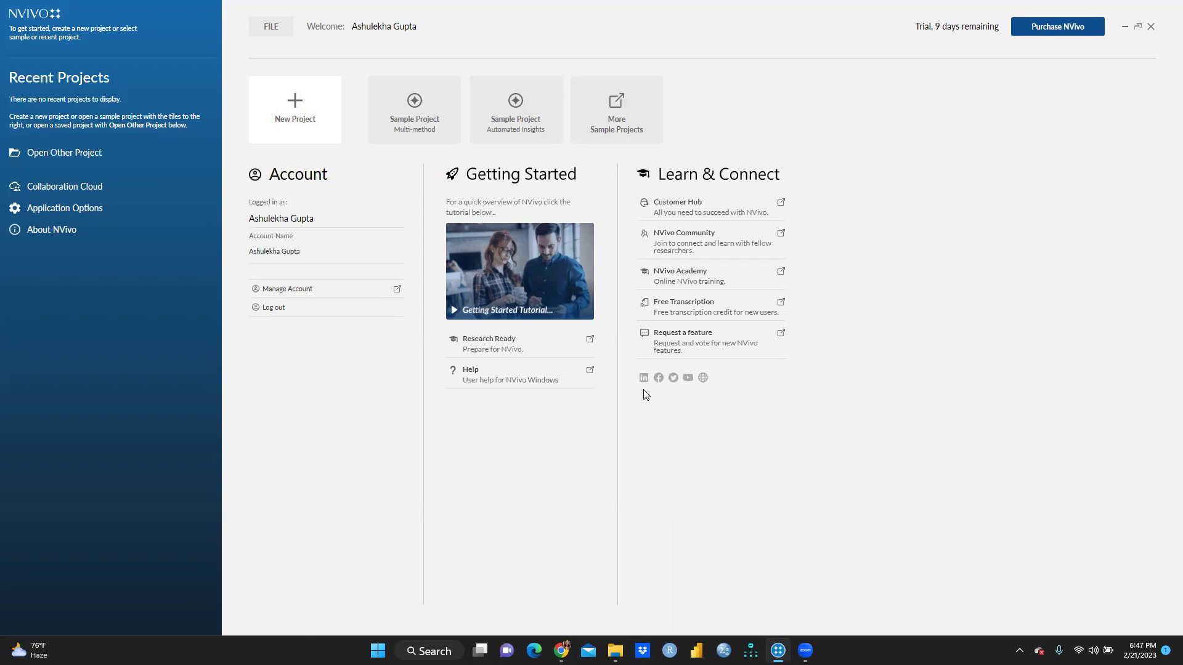
pyautogui.click(288, 112)
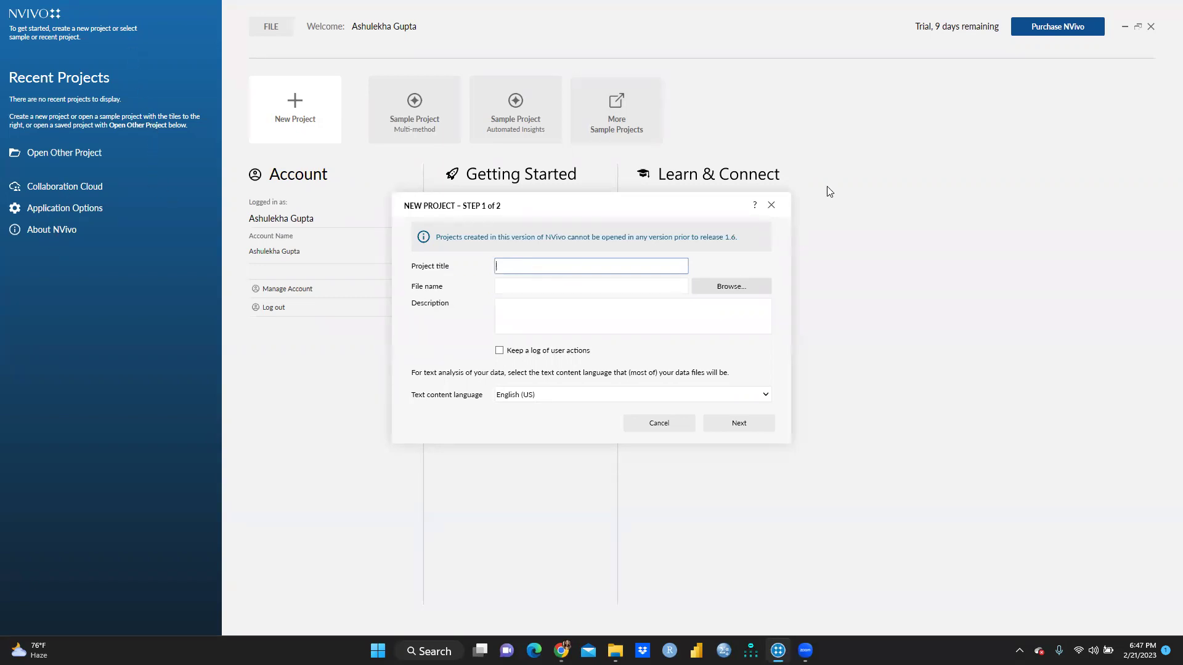
pyautogui.click(771, 204)
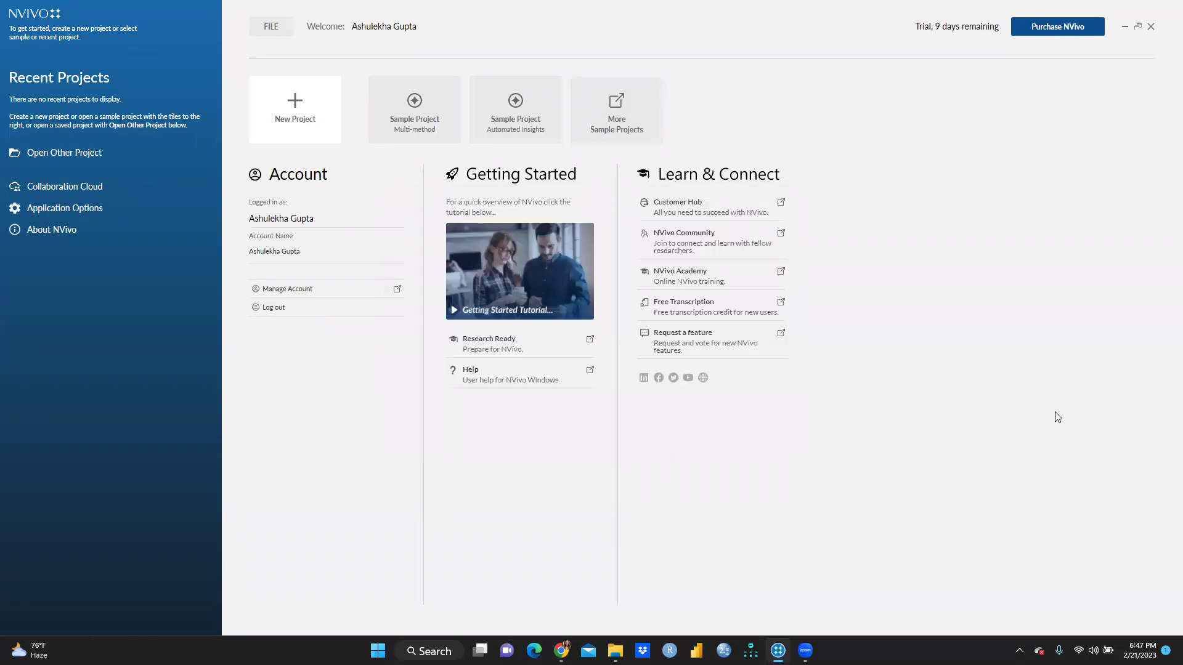